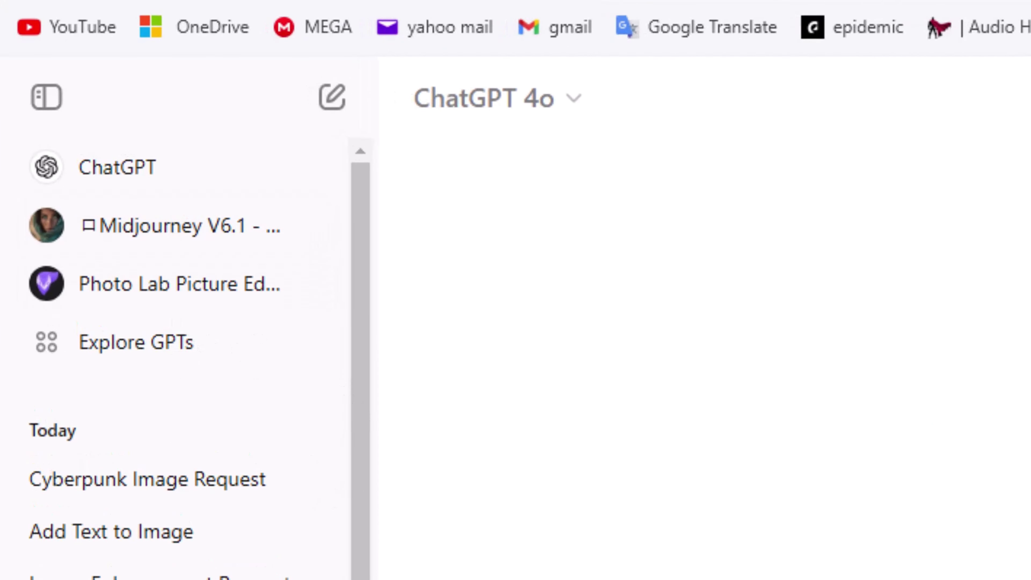
pyautogui.hotkey('ctrl', 'v')
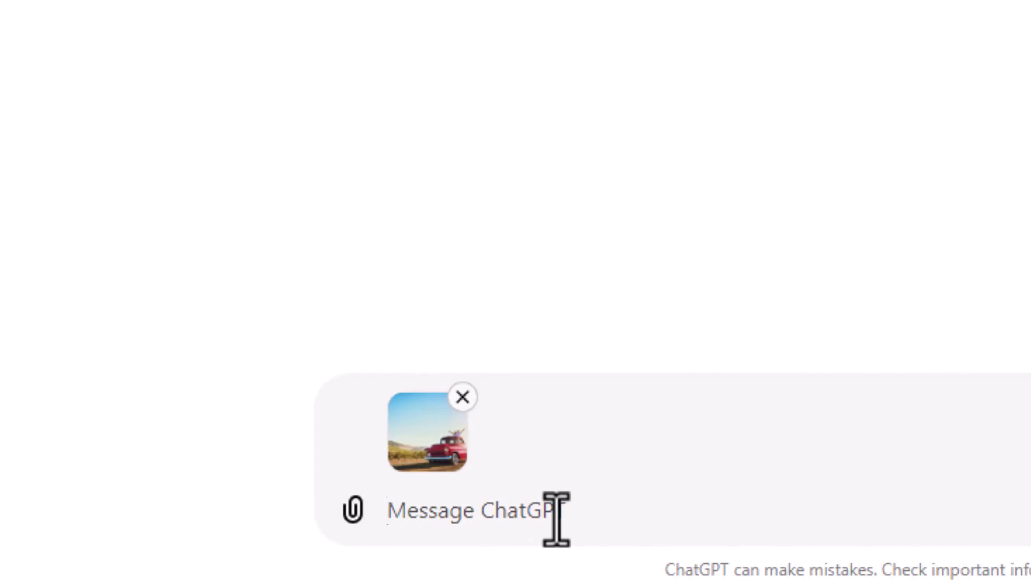
# Step: Send the 'cyberpunk' restyling request along with the attached pickup truck photo
pyautogui.write('cyber')
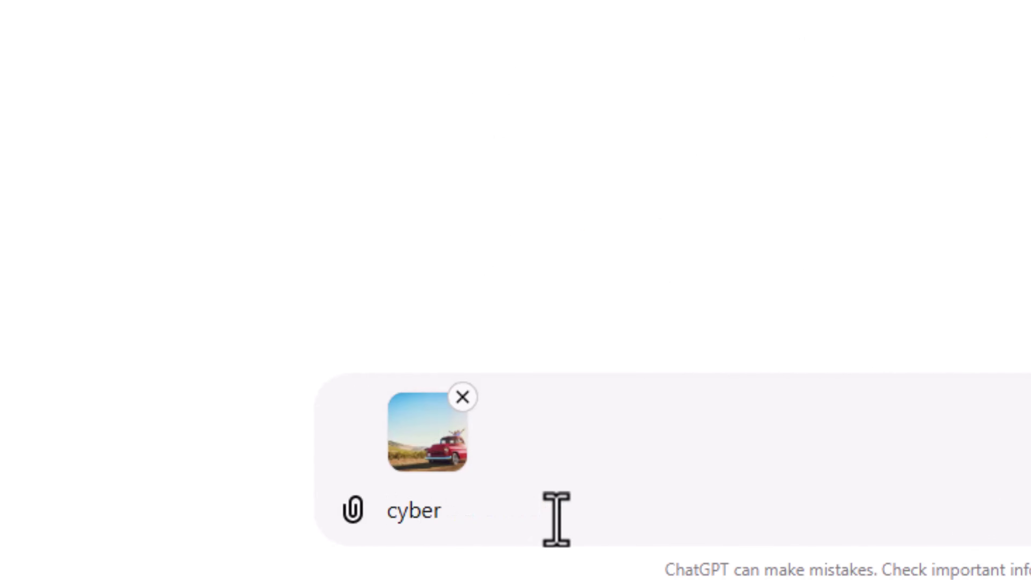
pyautogui.write('punk')
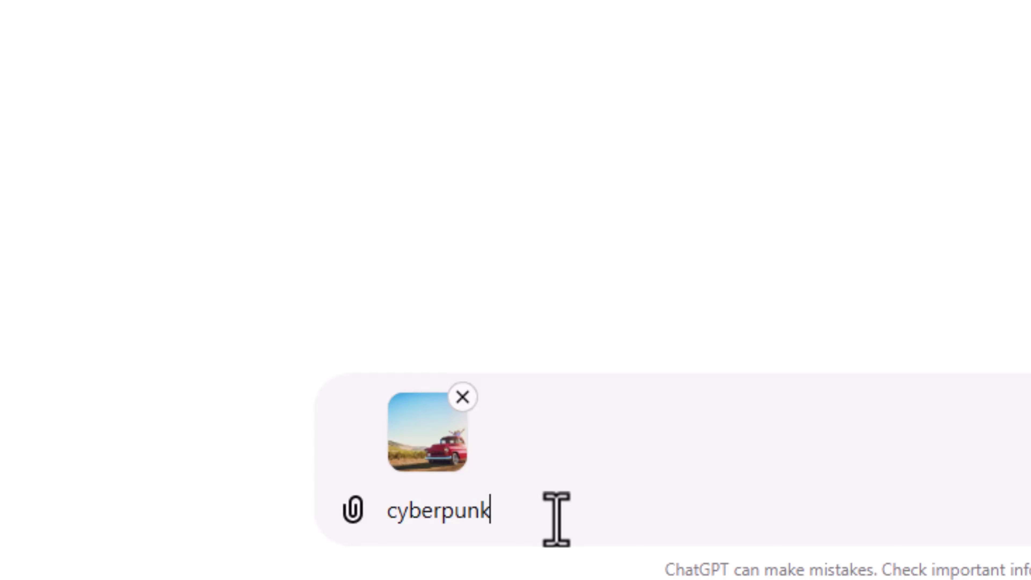
pyautogui.press('Return')
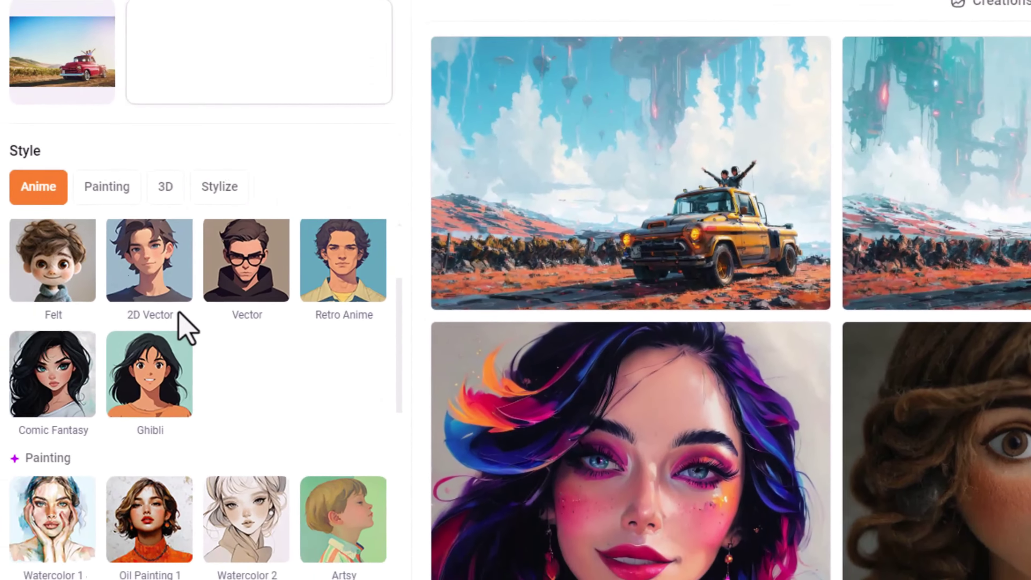
# Step: Enter the description 'make it look like vincent van gogh', then go to the Grammarly site
pyautogui.scroll(-10, 199, 330)
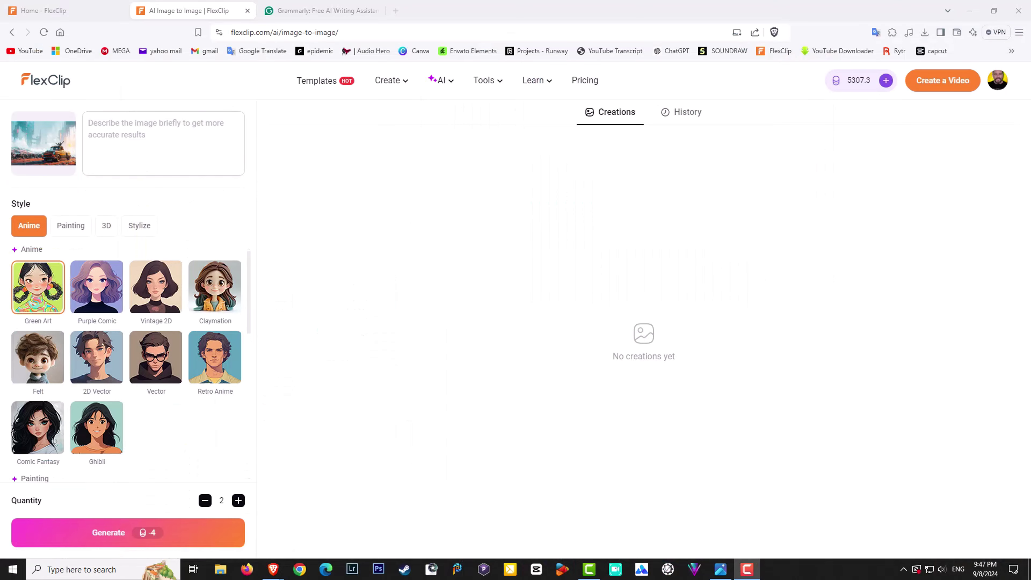
pyautogui.moveTo(51, 141)
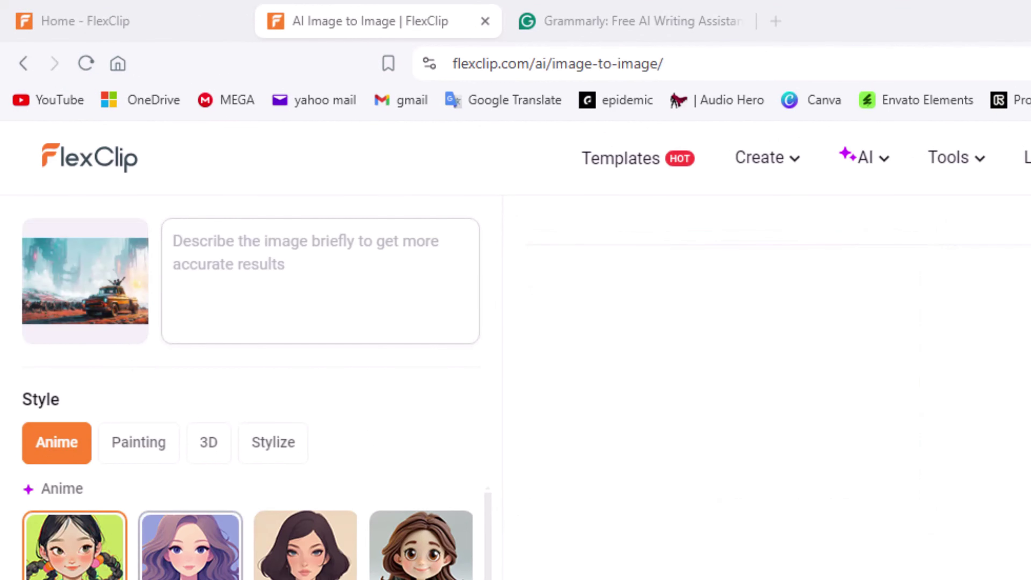
pyautogui.scroll(-10, 211, 569)
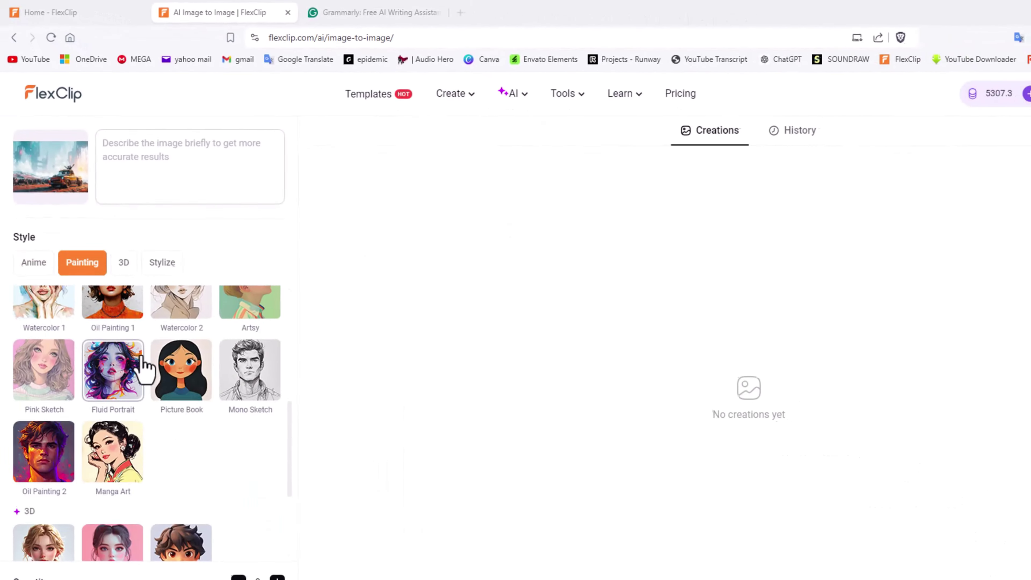
pyautogui.scroll(10, 142, 369)
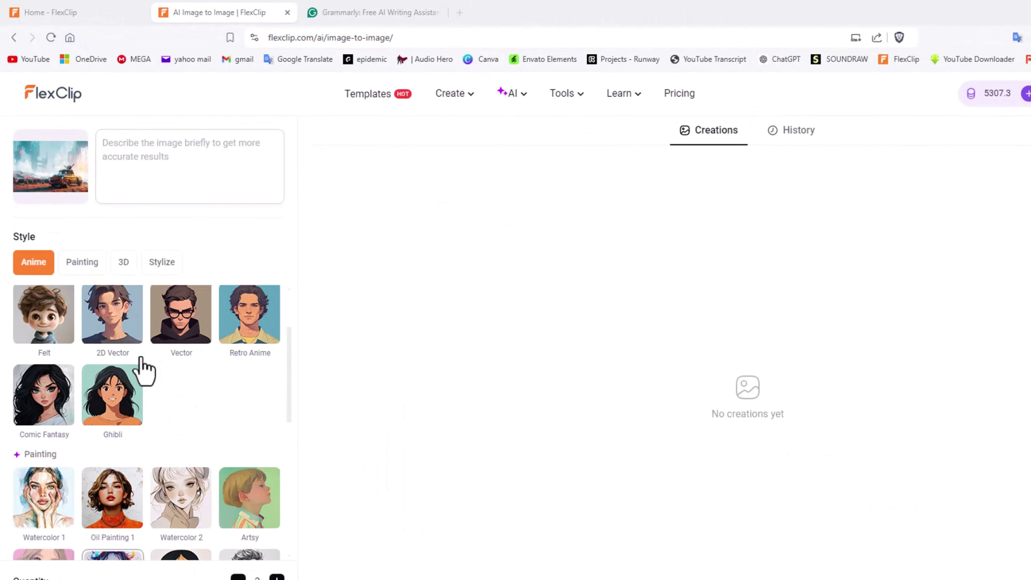
pyautogui.click(156, 161)
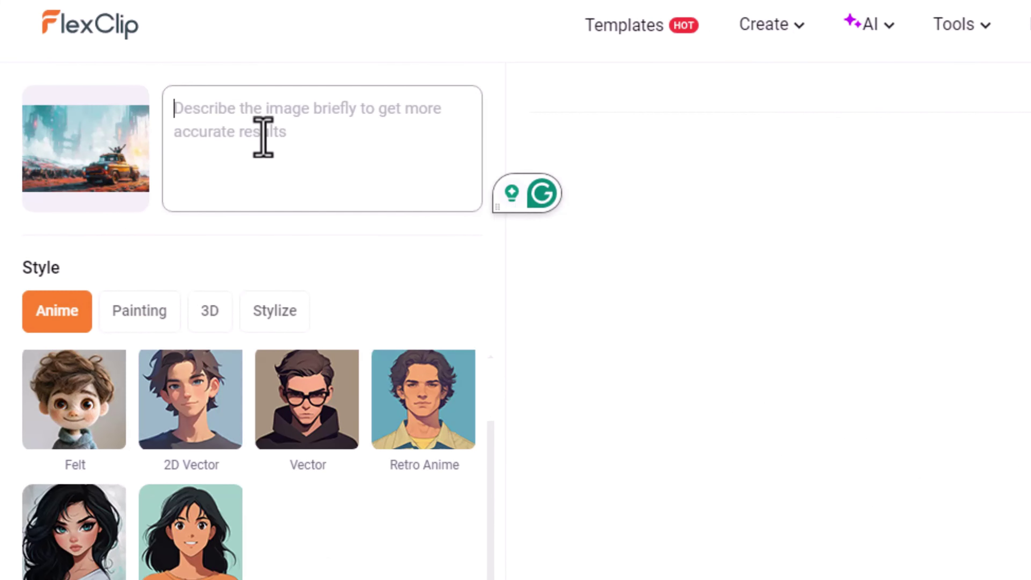
pyautogui.write('make it look like ')
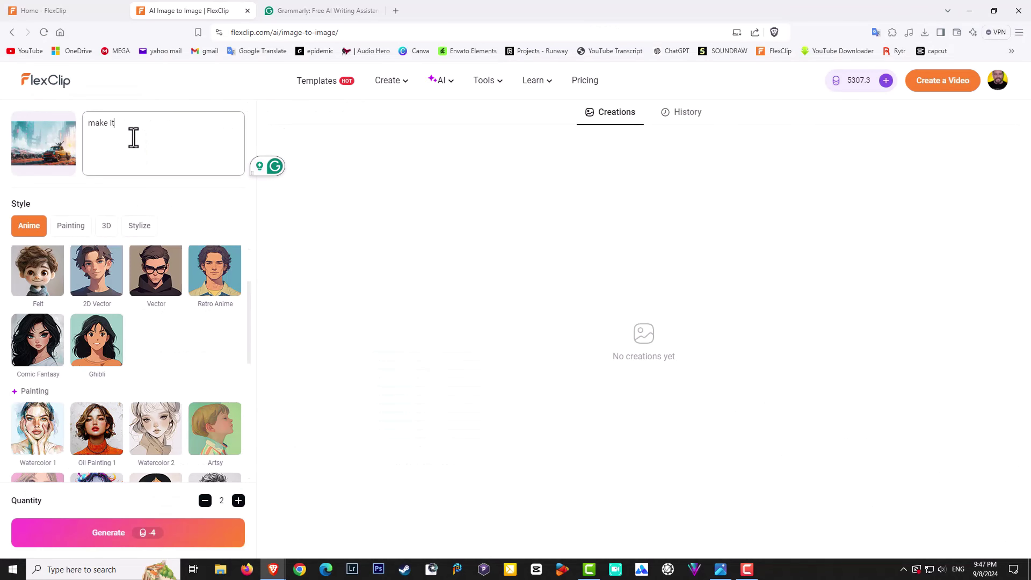
pyautogui.write('vincent van gogh.')
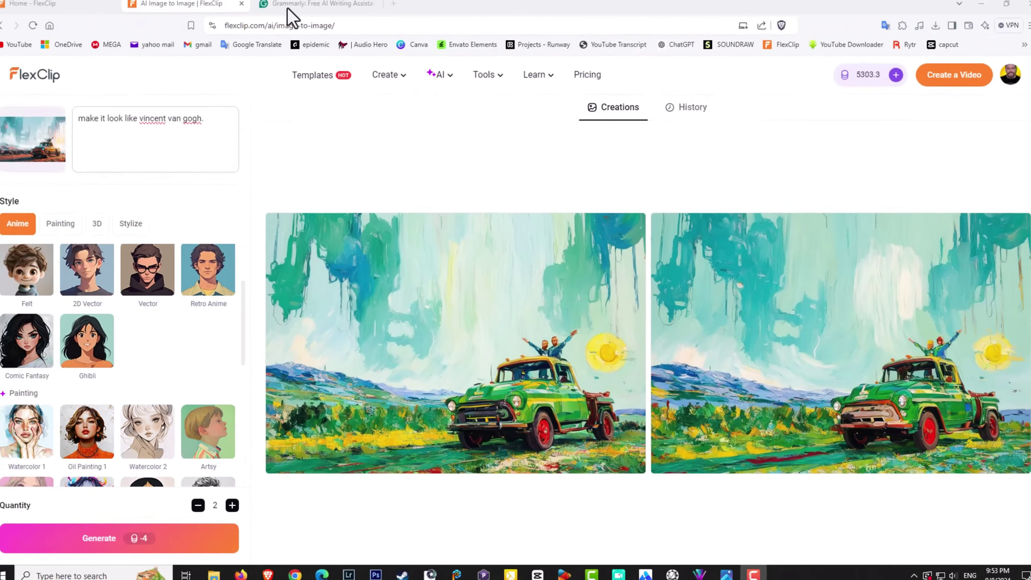
pyautogui.click(309, 12)
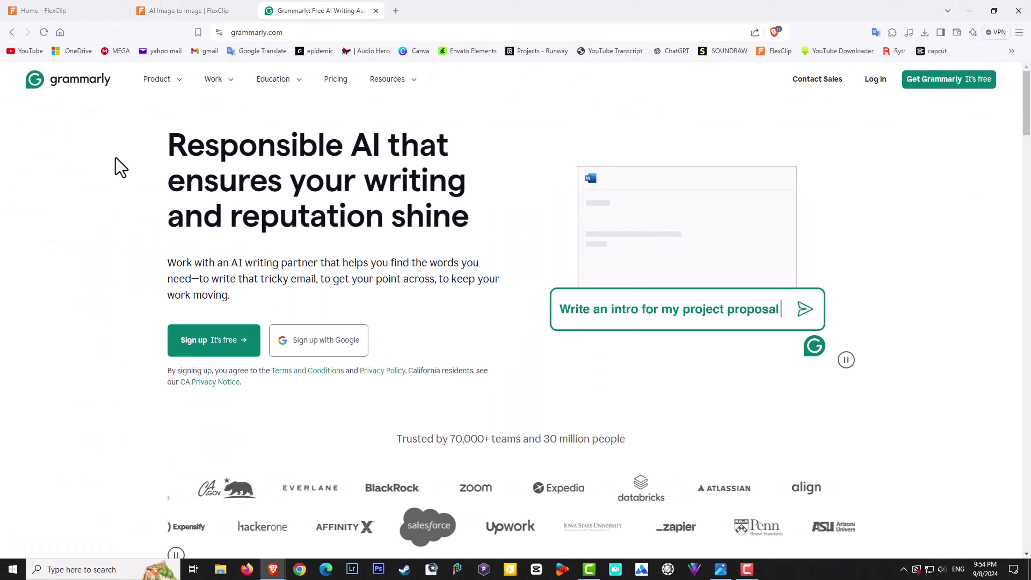
# Step: Back on AI Image to Image, append 'maket it even better' to the prompt
pyautogui.click(190, 10)
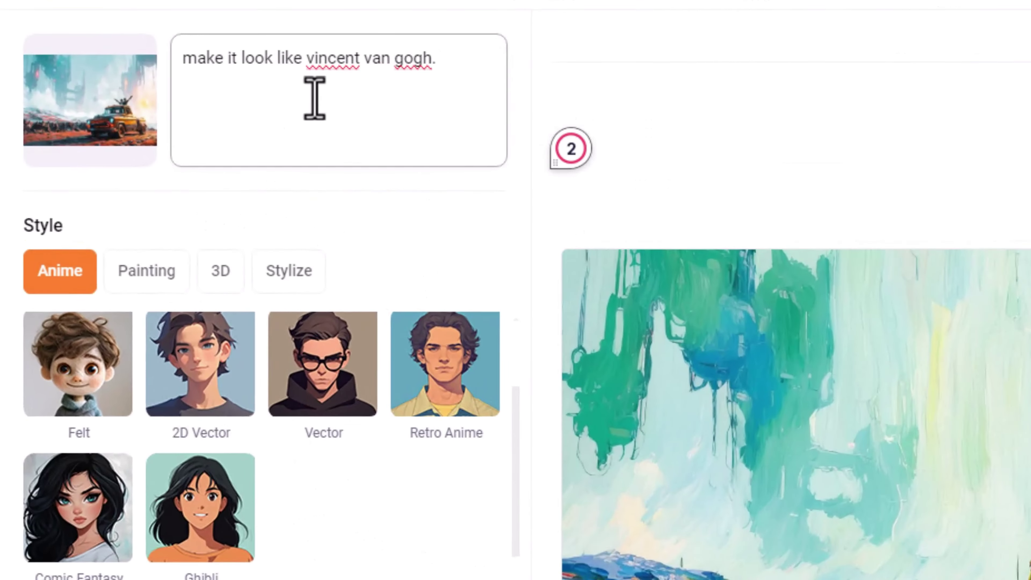
pyautogui.click(463, 69)
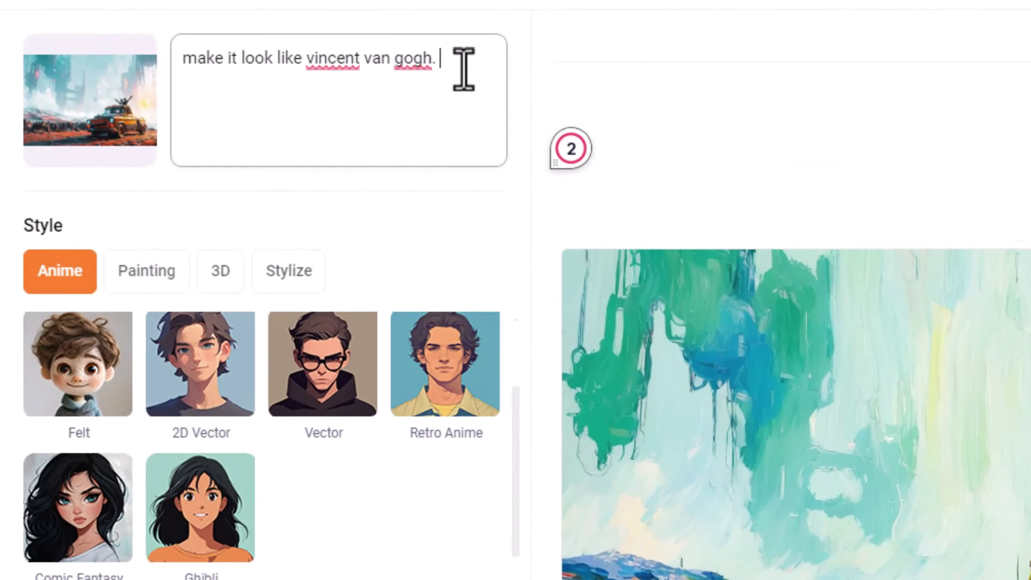
pyautogui.write('ma')
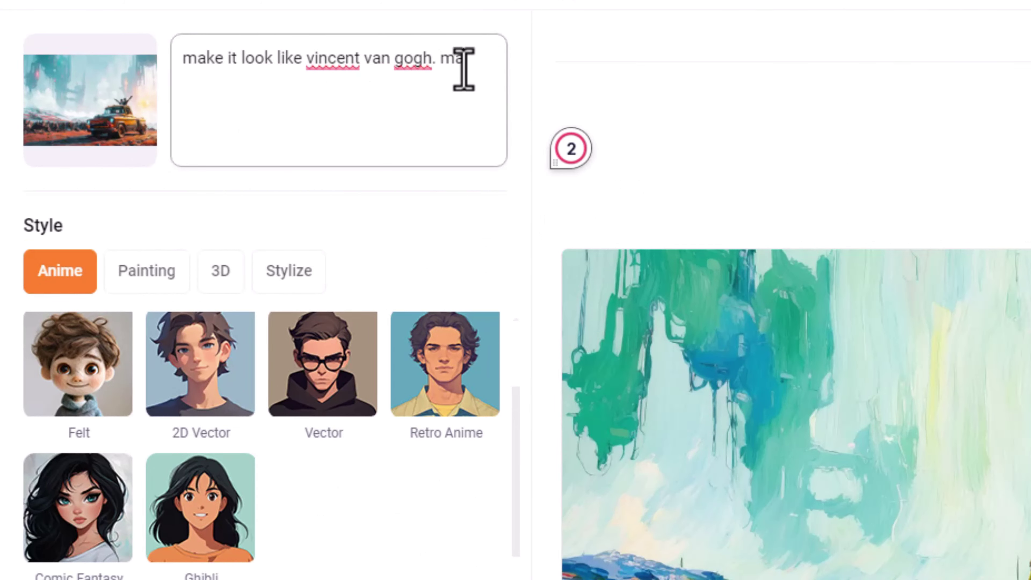
pyautogui.write('ket it ')
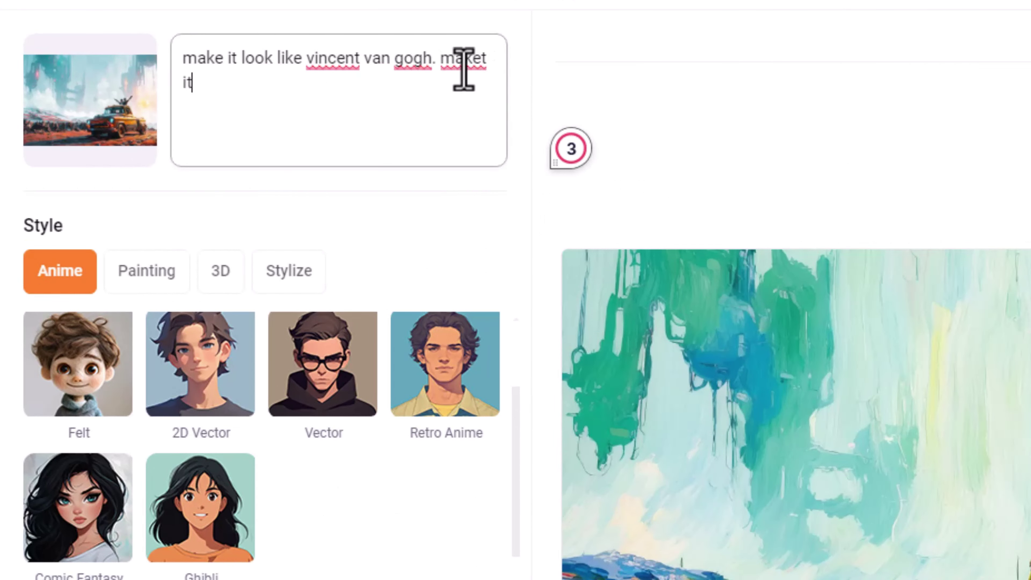
pyautogui.write('even better')
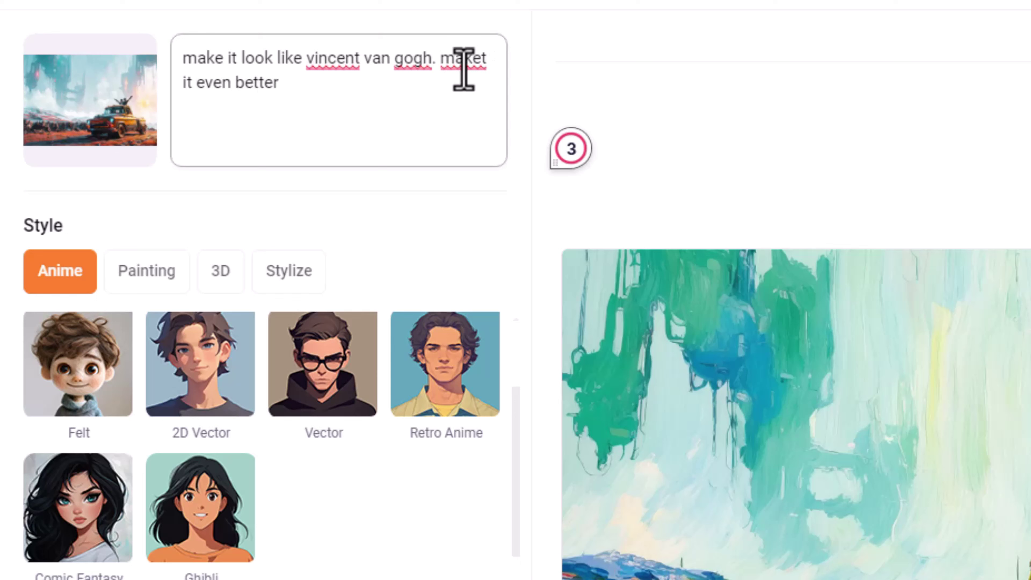
# Step: Replace the whole prompt with Grammarly's persuasive 'Make it persuasive' rewrite
pyautogui.moveTo(332, 99)
pyautogui.mouseDown()
pyautogui.moveTo(218, 87)
pyautogui.moveTo(176, 67)
pyautogui.mouseUp()
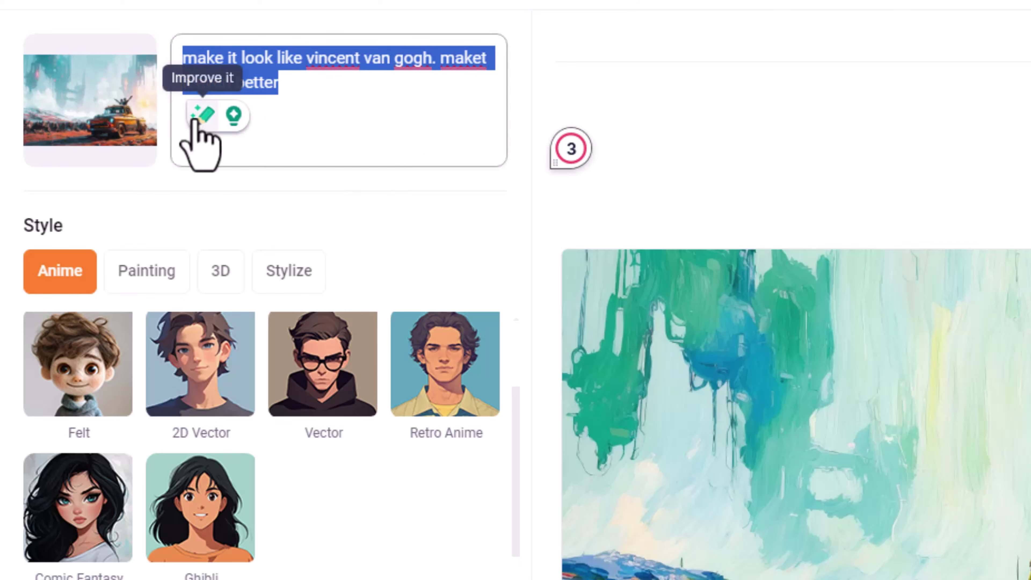
pyautogui.click(195, 122)
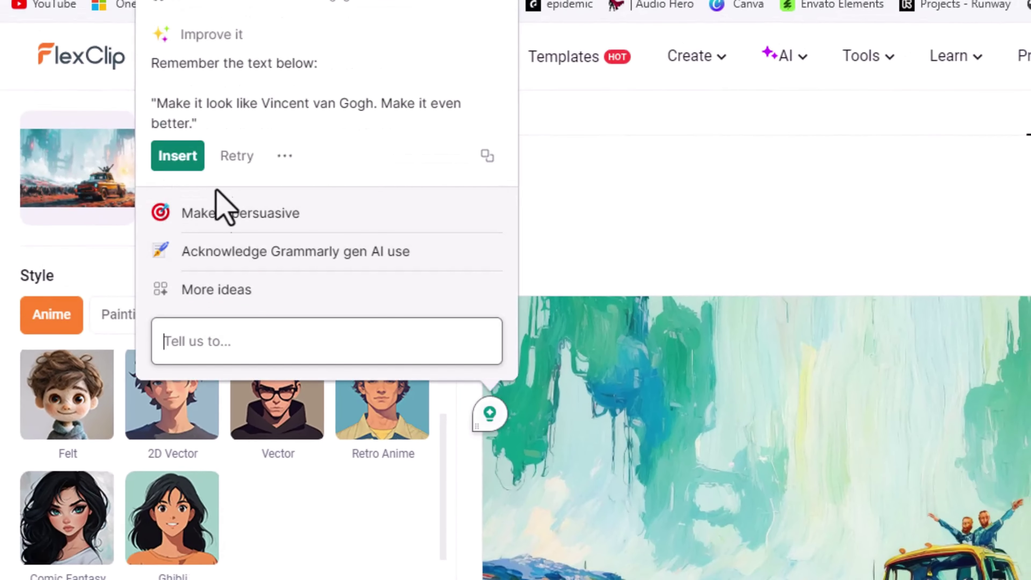
pyautogui.click(240, 218)
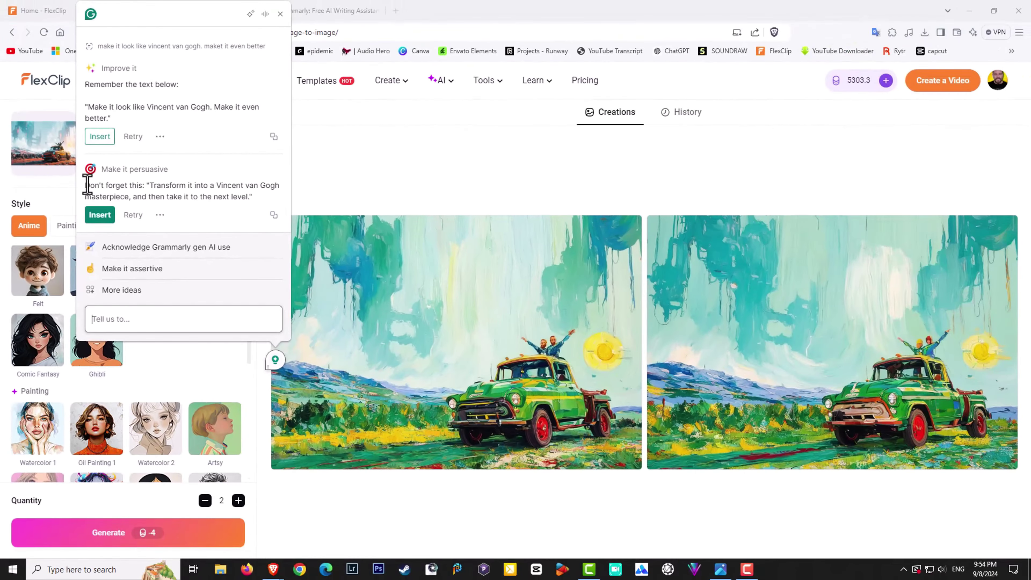
pyautogui.click(94, 218)
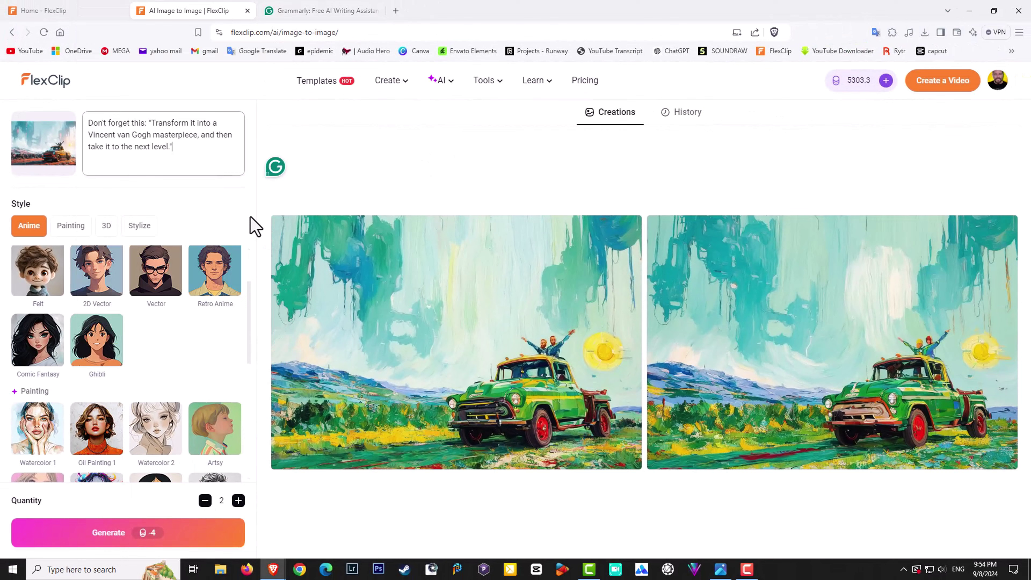
# Step: Generate two van Gogh–style truck paintings from the rewritten prompt and preview the first
pyautogui.click(92, 541)
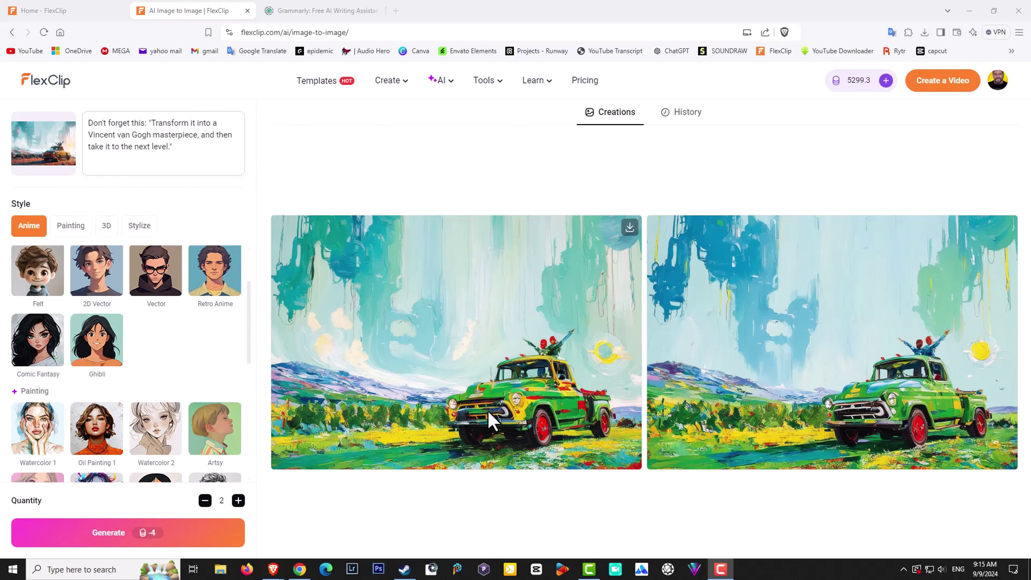
pyautogui.click(462, 348)
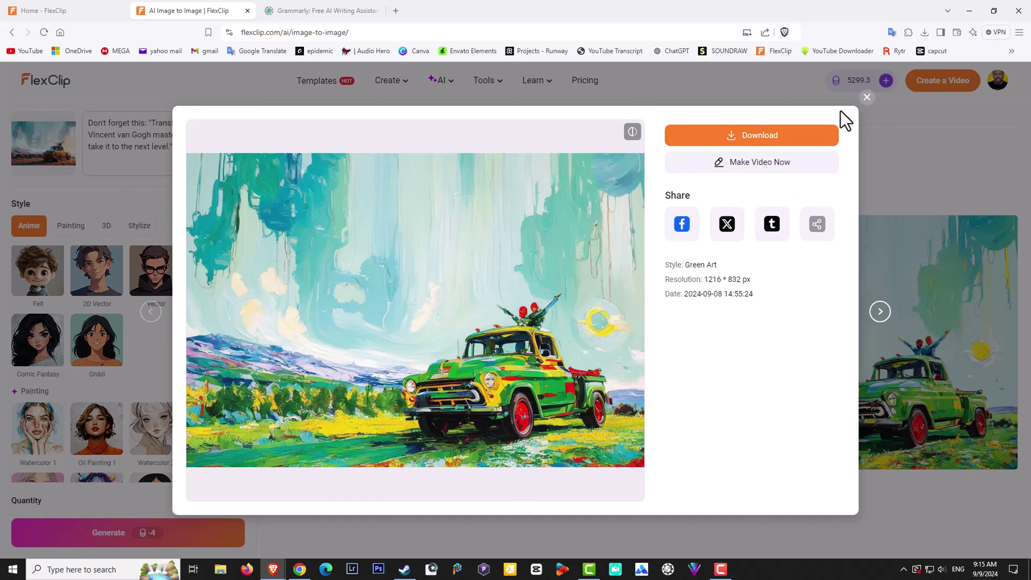
# Step: Close the painting preview and open the colourful middle portrait from the History gallery
pyautogui.click(867, 97)
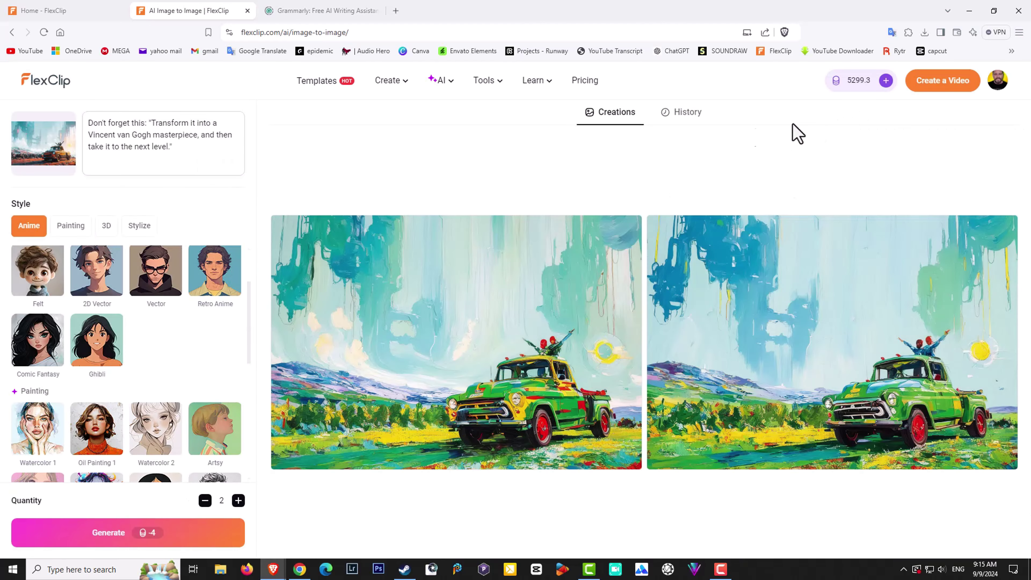
pyautogui.click(690, 113)
pyautogui.scroll(-3, 554, 256)
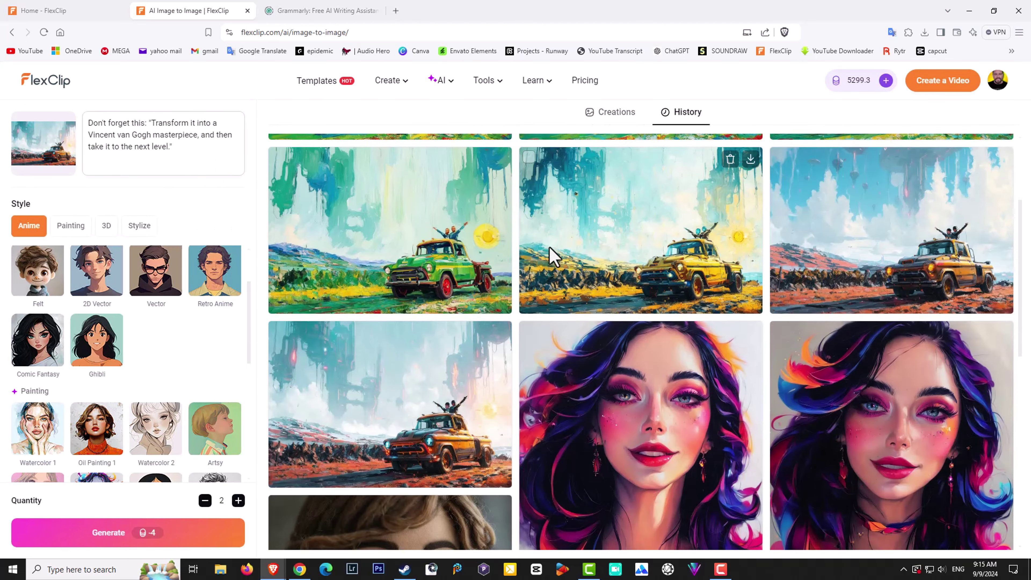
pyautogui.scroll(-4, 554, 256)
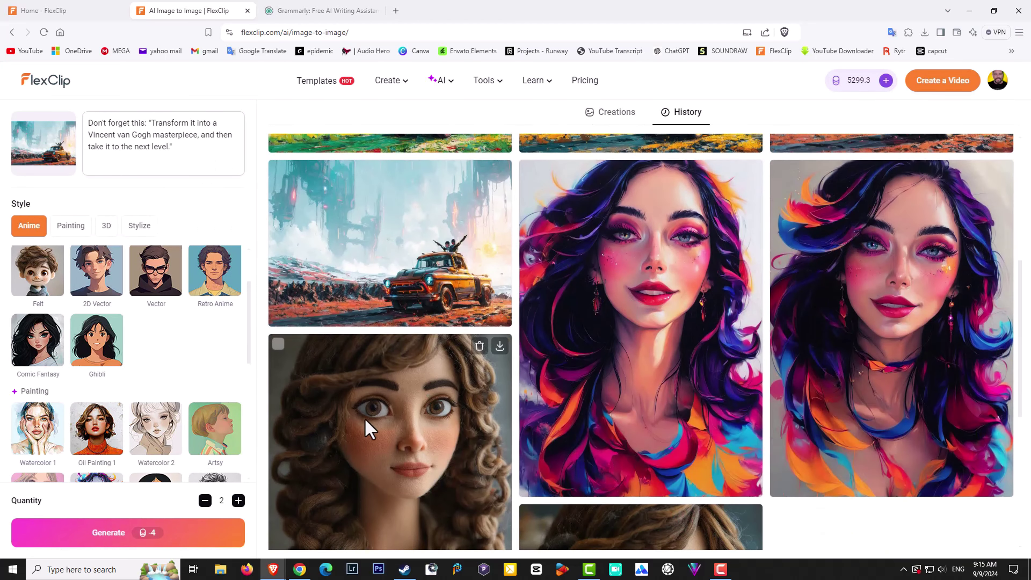
pyautogui.click(639, 349)
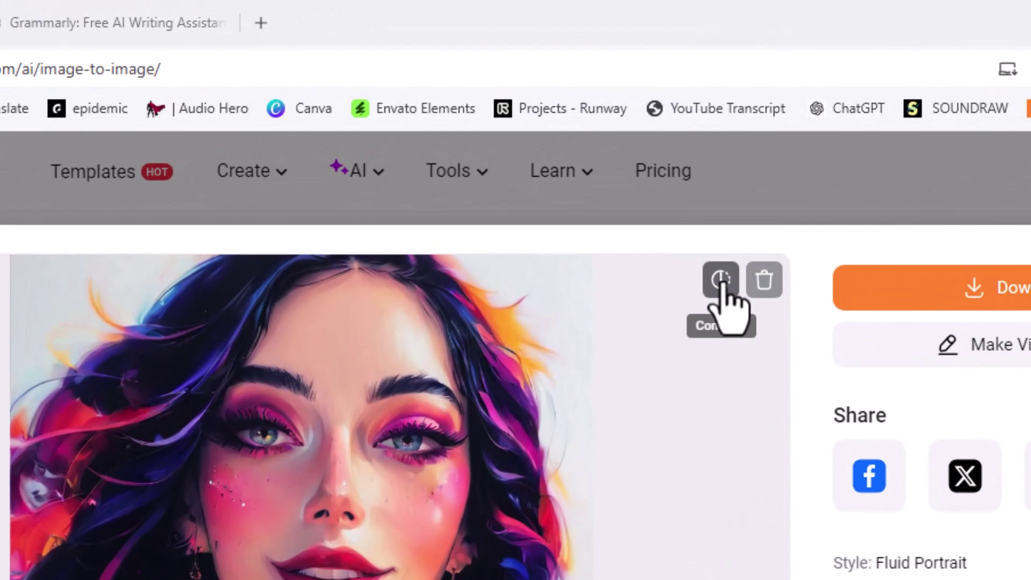
# Step: Toggle Compare between the stylized portrait and its original photo, then close the preview
pyautogui.click(720, 280)
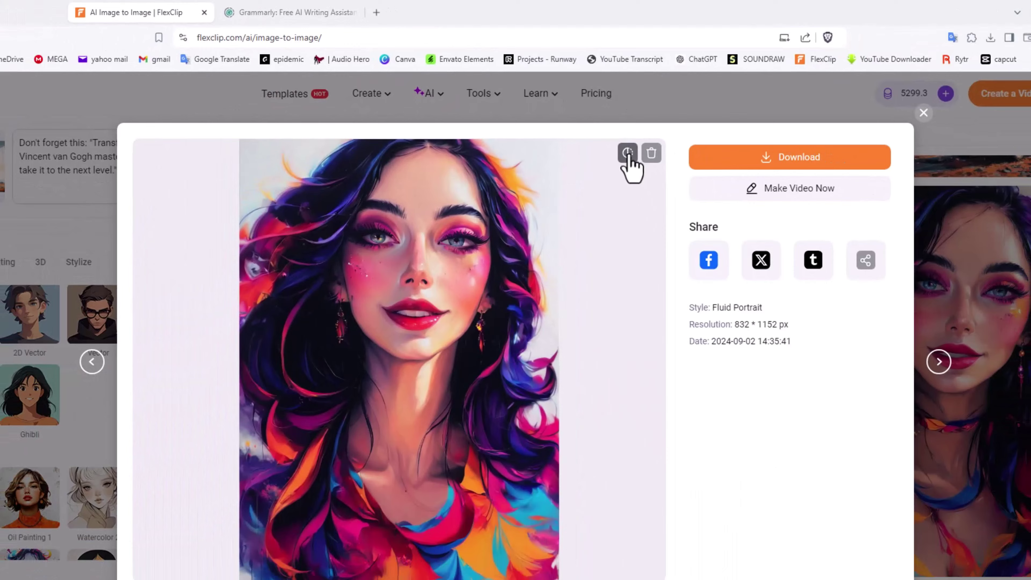
pyautogui.click(721, 280)
pyautogui.click(627, 152)
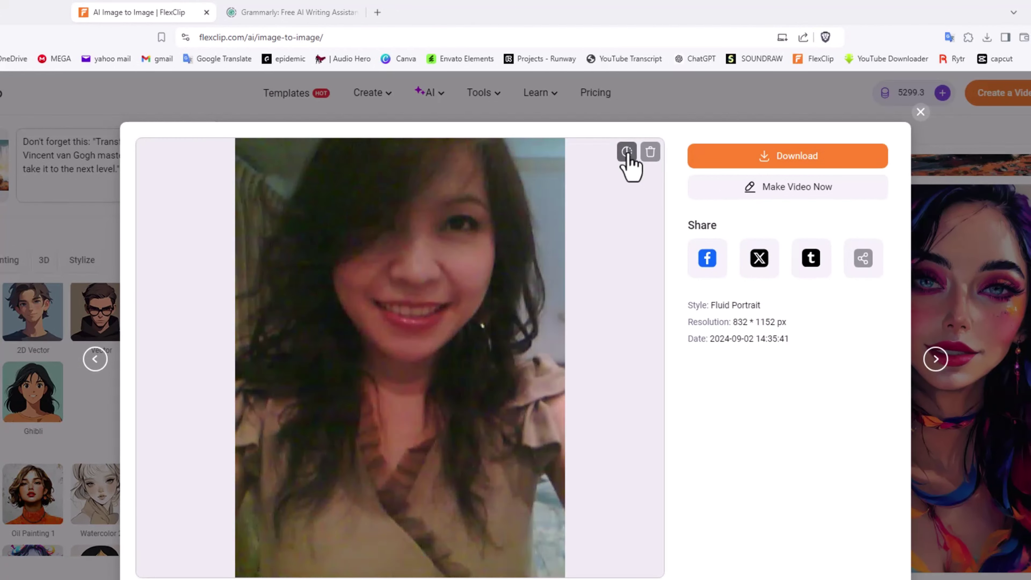
pyautogui.click(627, 152)
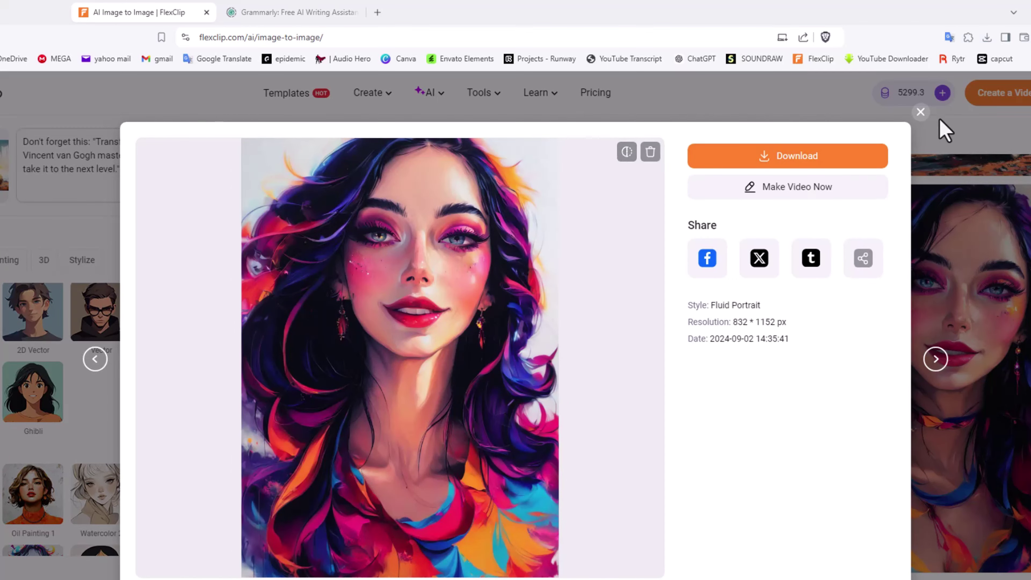
pyautogui.click(921, 112)
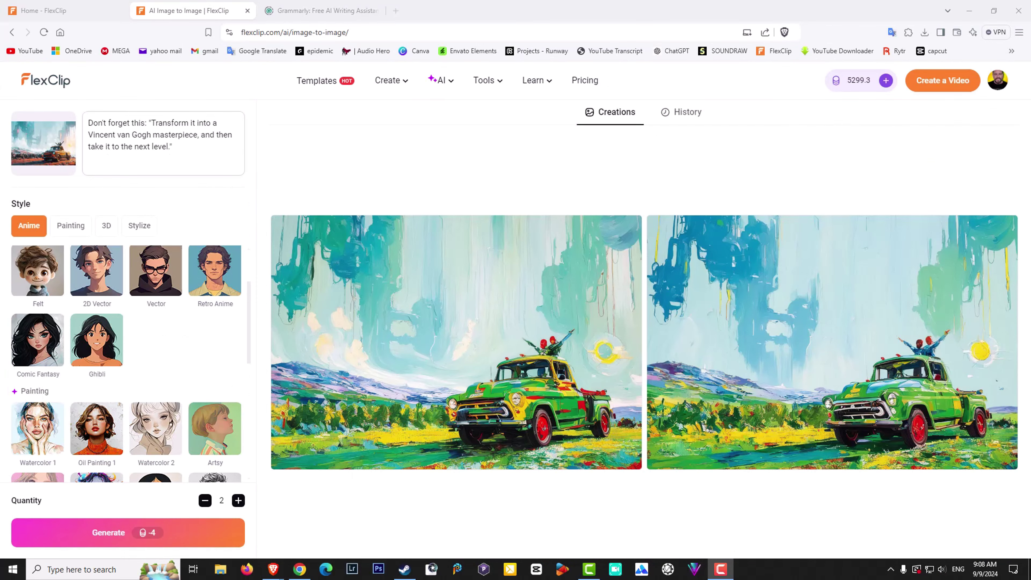
pyautogui.rightClick(410, 293)
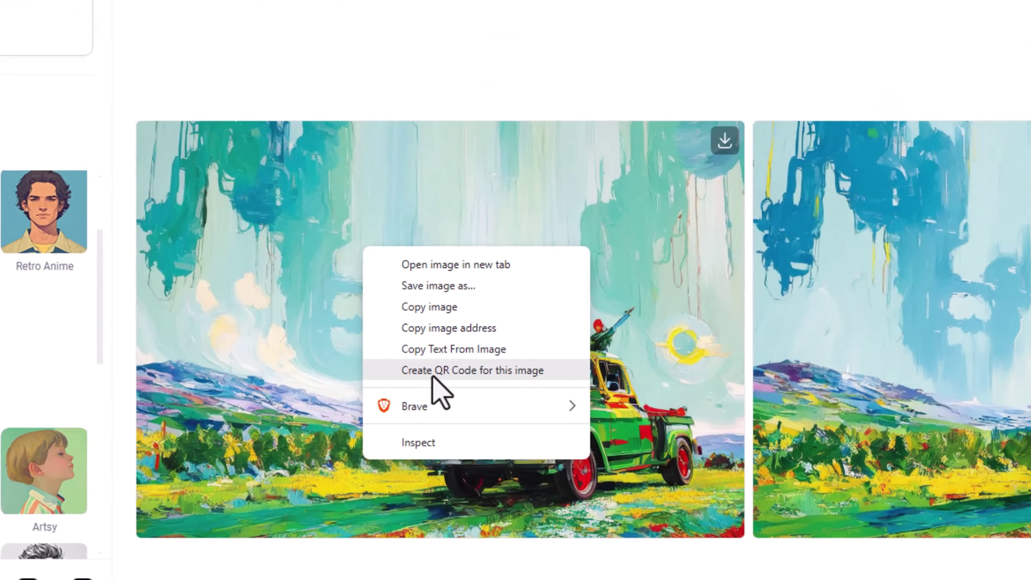
pyautogui.click(471, 338)
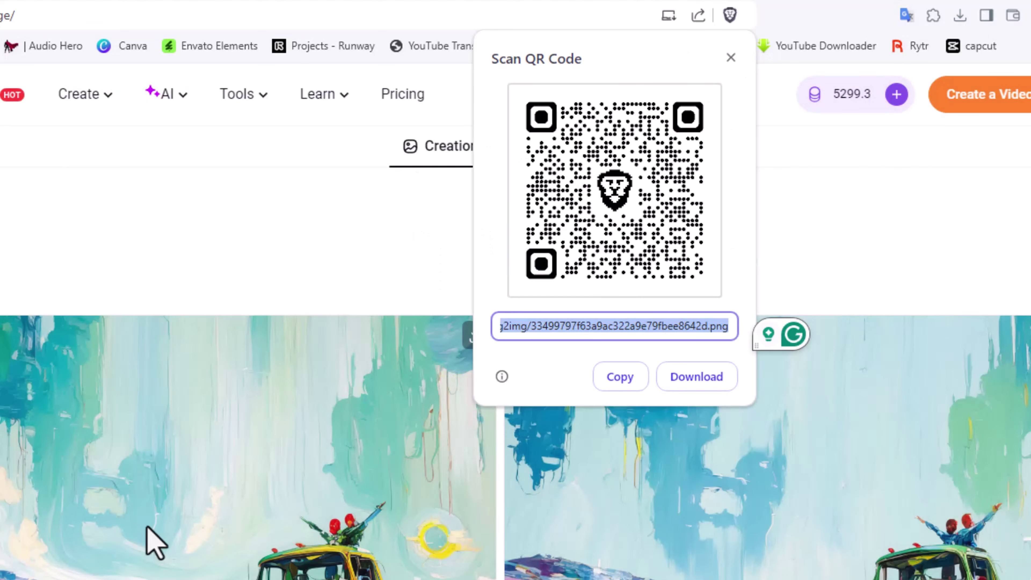
pyautogui.click(156, 542)
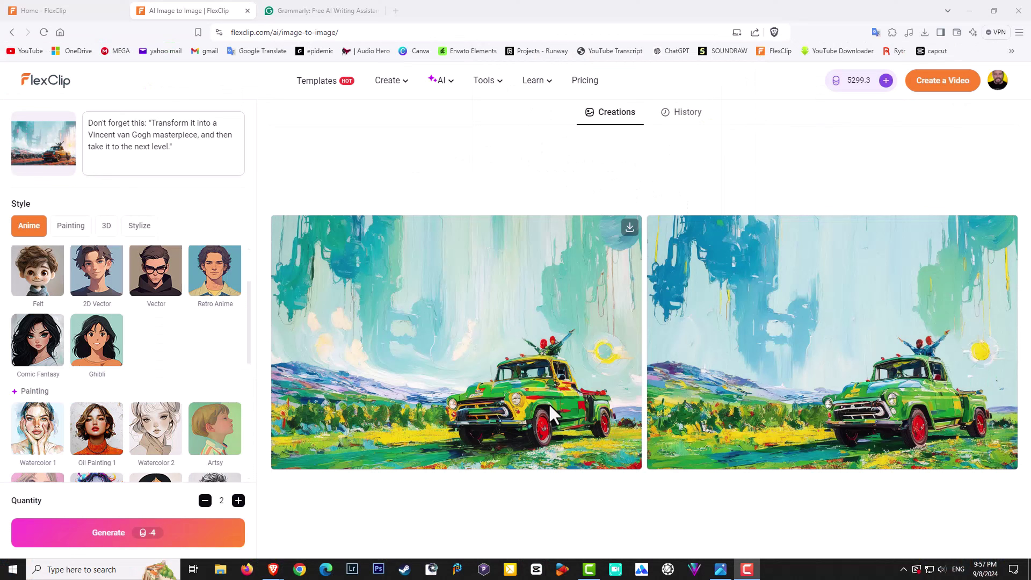